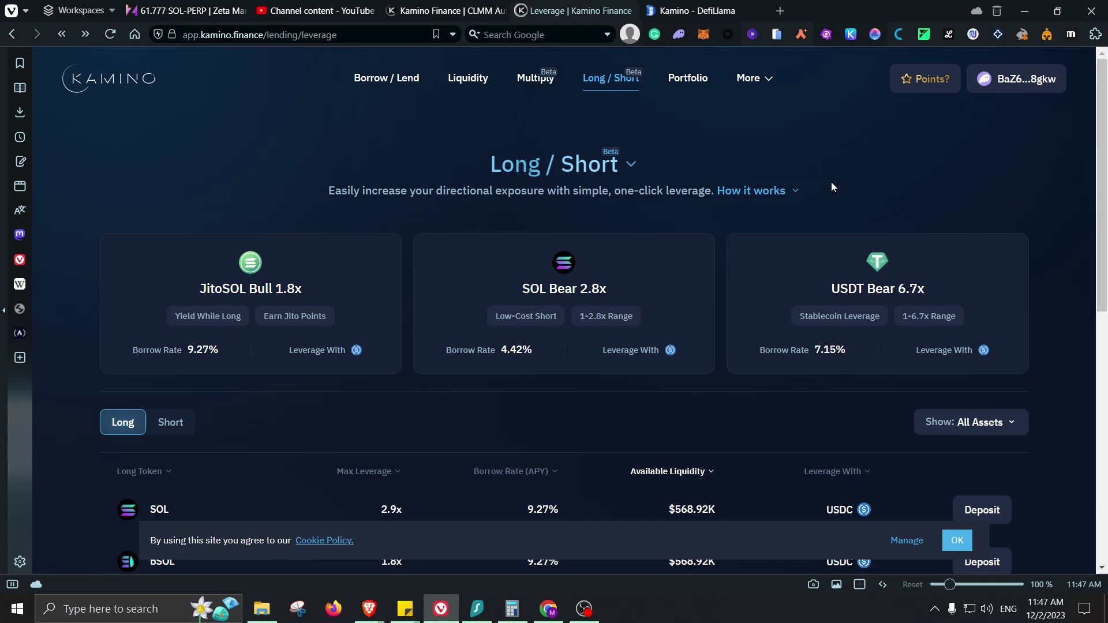
- Check Kamino's total value locked on DefiLlama, then return and open the Borrow / Lend markets page
{"action": "left_click", "coordinate": [697, 7]}
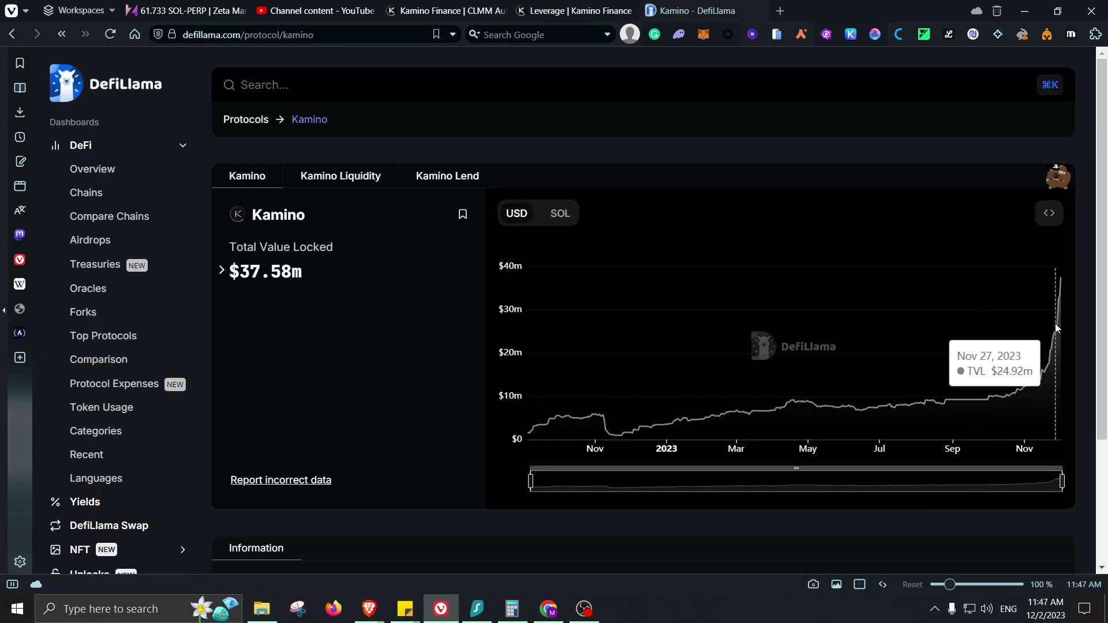
{"action": "left_click", "coordinate": [538, 6]}
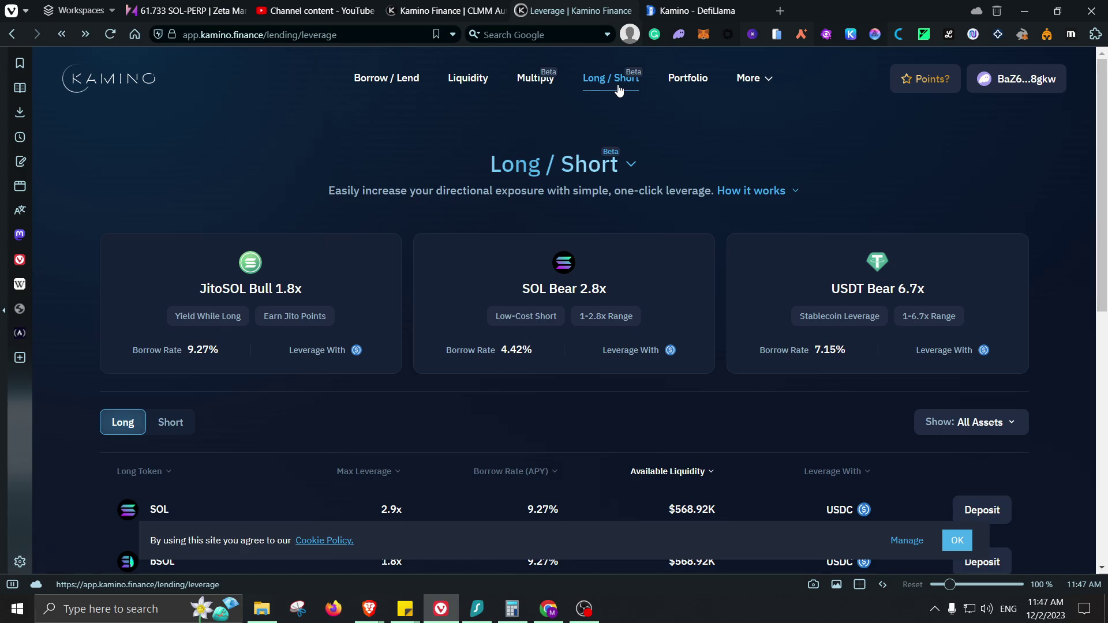
{"action": "left_click", "coordinate": [409, 84]}
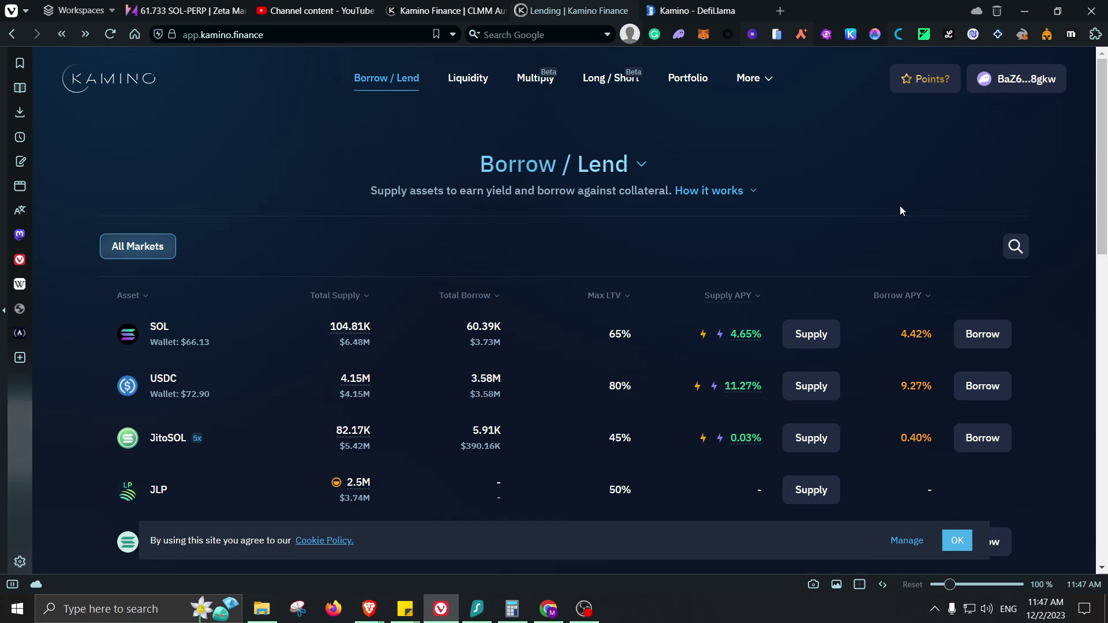
- Supply the full 0.92 SOL balance as collateral, accepting the first-deposit acknowledgements and approving it in Phantom
{"action": "left_click", "coordinate": [808, 339]}
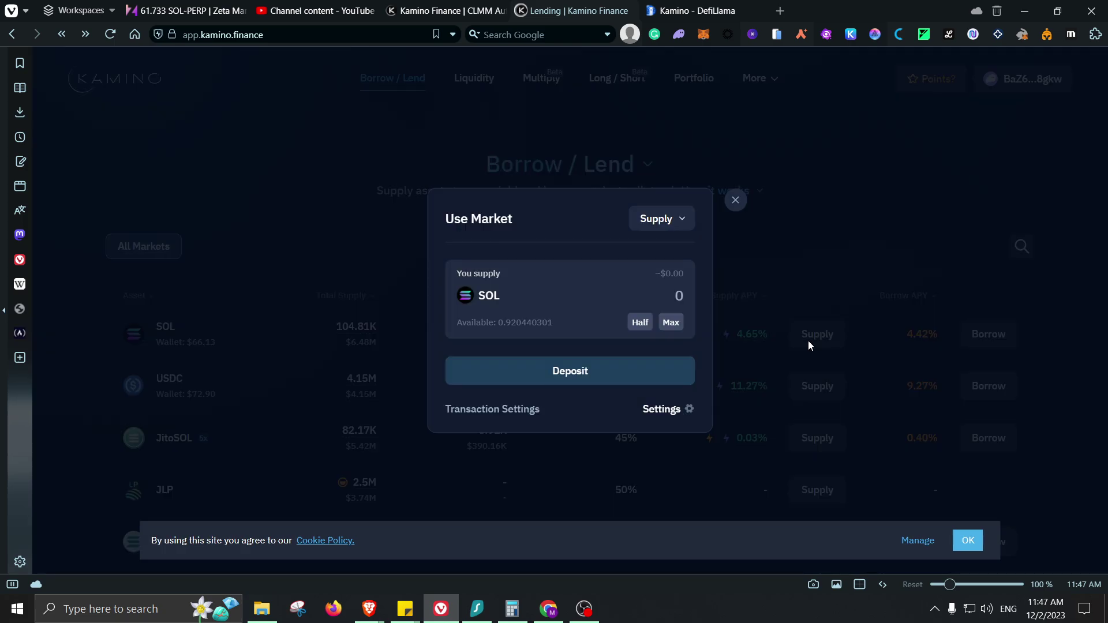
{"action": "left_click", "coordinate": [671, 322]}
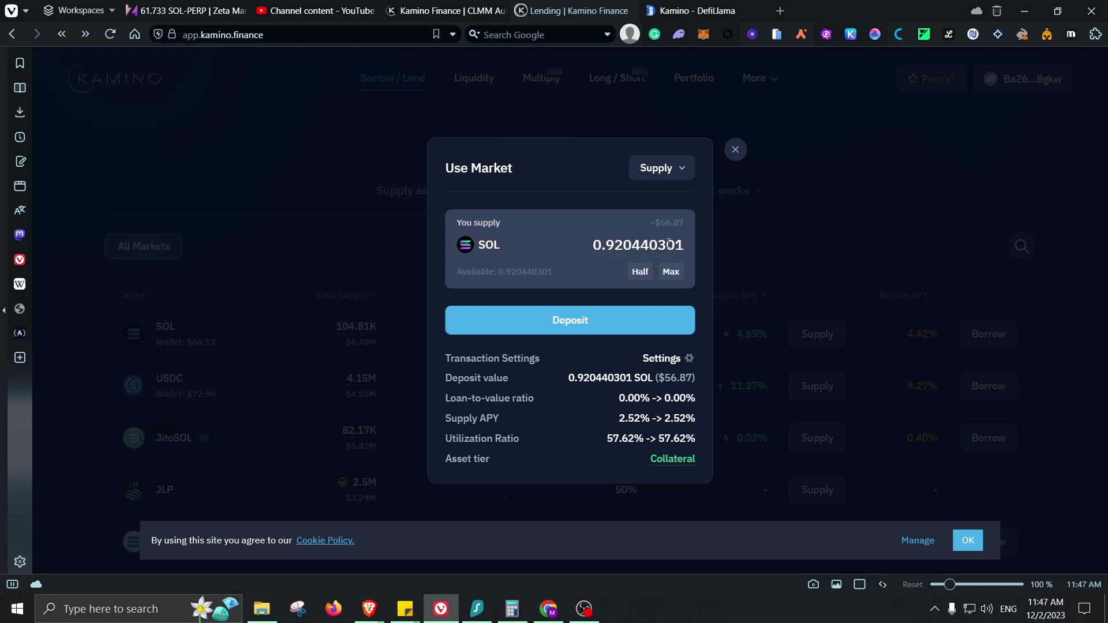
{"action": "left_click", "coordinate": [678, 36]}
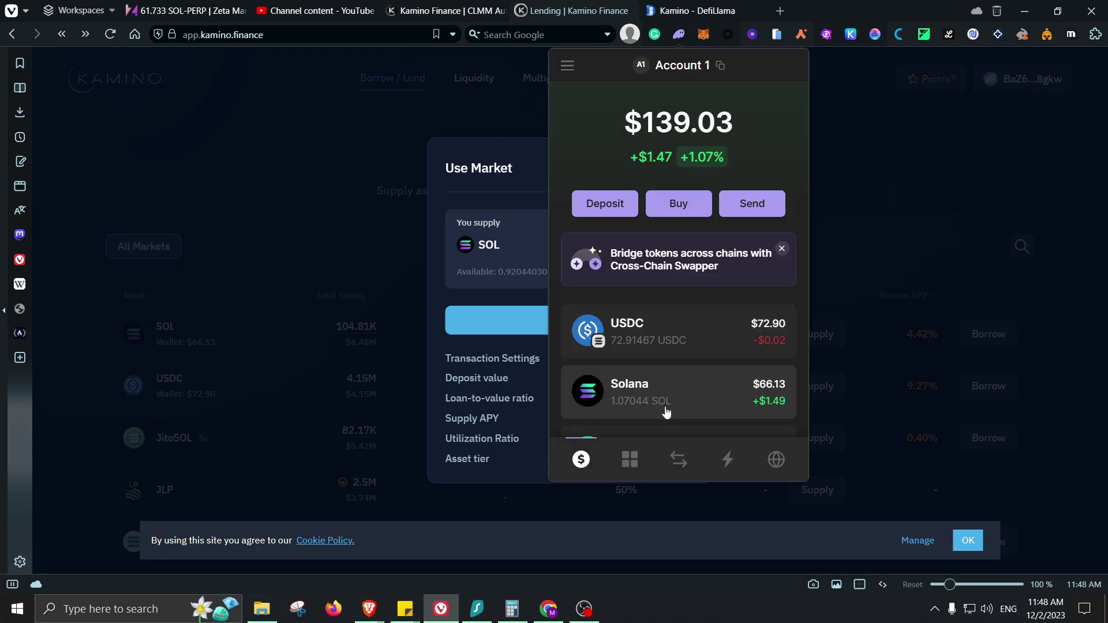
{"action": "key", "text": "Escape"}
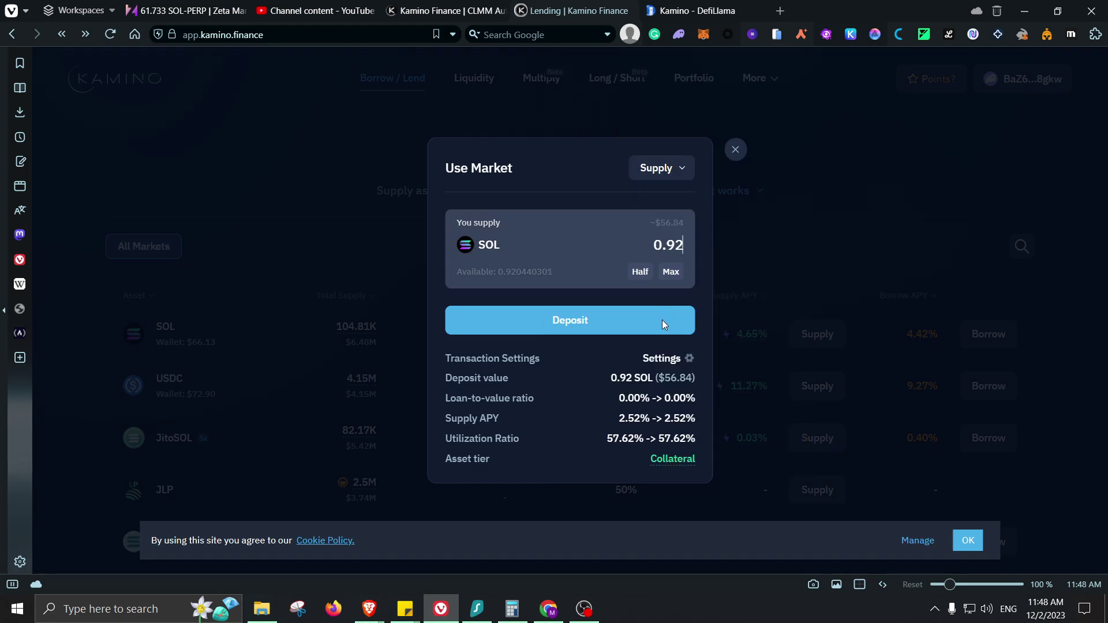
{"action": "left_click", "coordinate": [662, 319]}
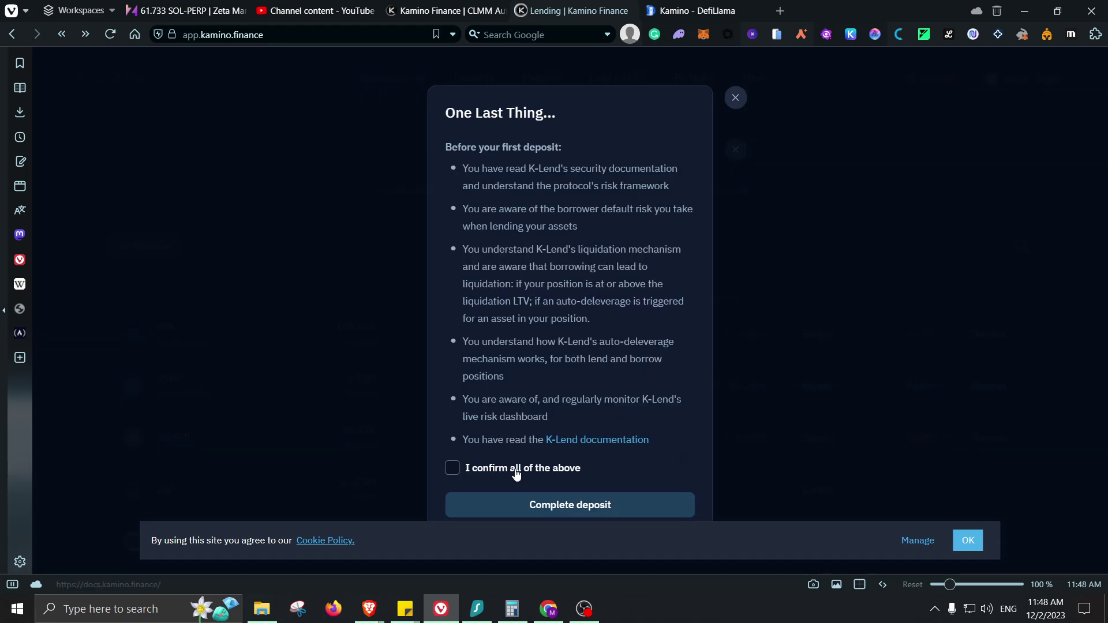
{"action": "left_click", "coordinate": [516, 469]}
{"action": "left_click", "coordinate": [570, 505]}
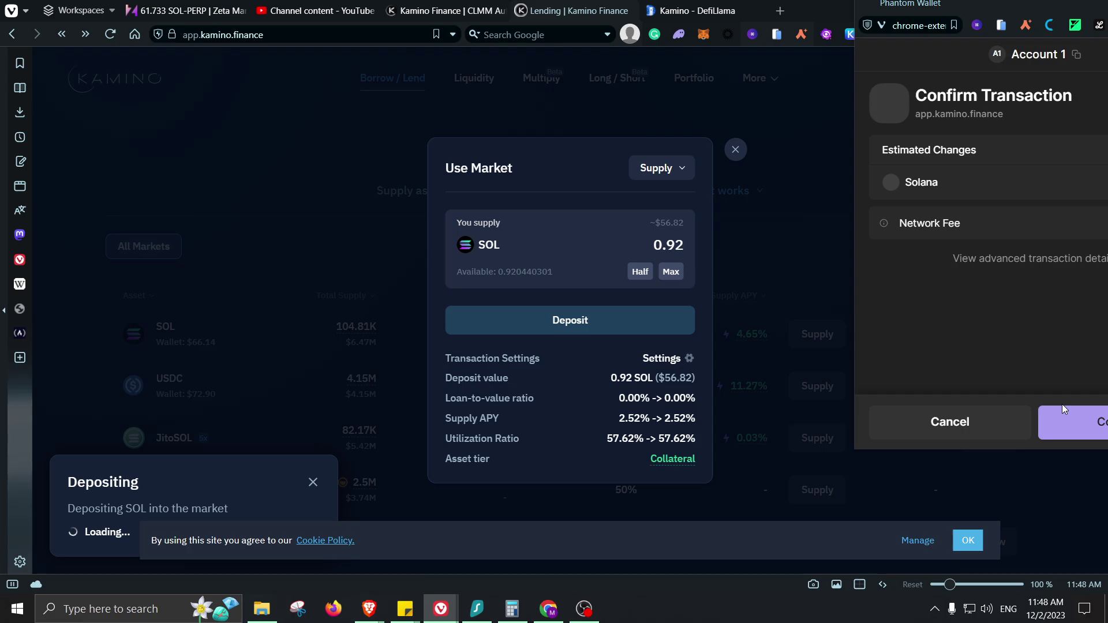
{"action": "left_click", "coordinate": [1063, 407]}
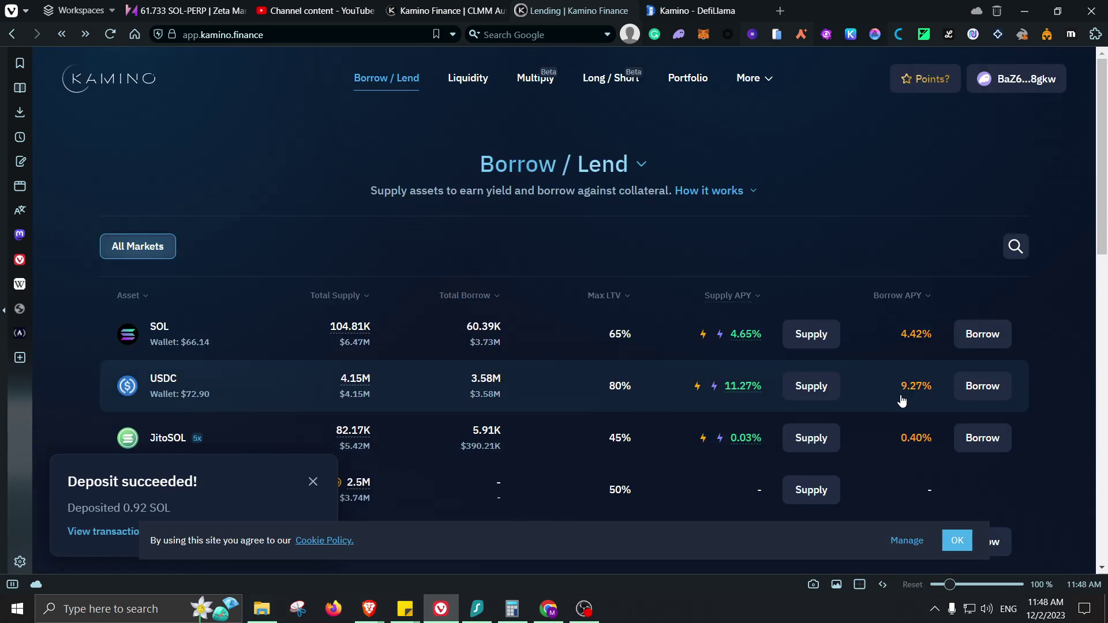
- Enter 30 in the USDC borrow form and submit the loan against the SOL collateral
{"action": "left_click", "coordinate": [975, 390]}
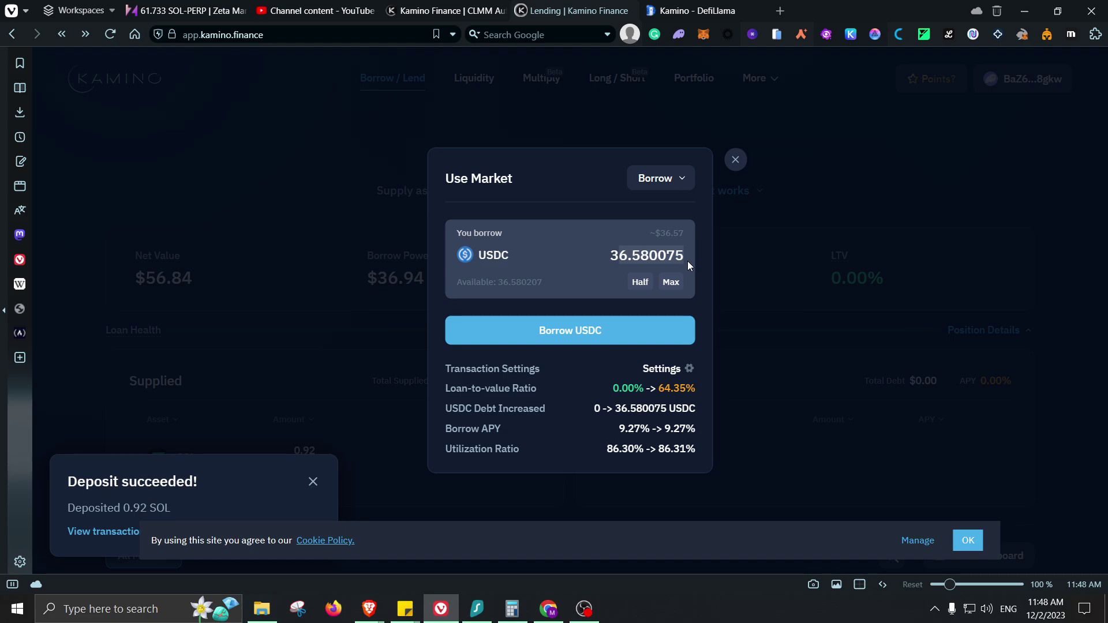
{"action": "type", "text": "30"}
{"action": "left_click", "coordinate": [636, 330]}
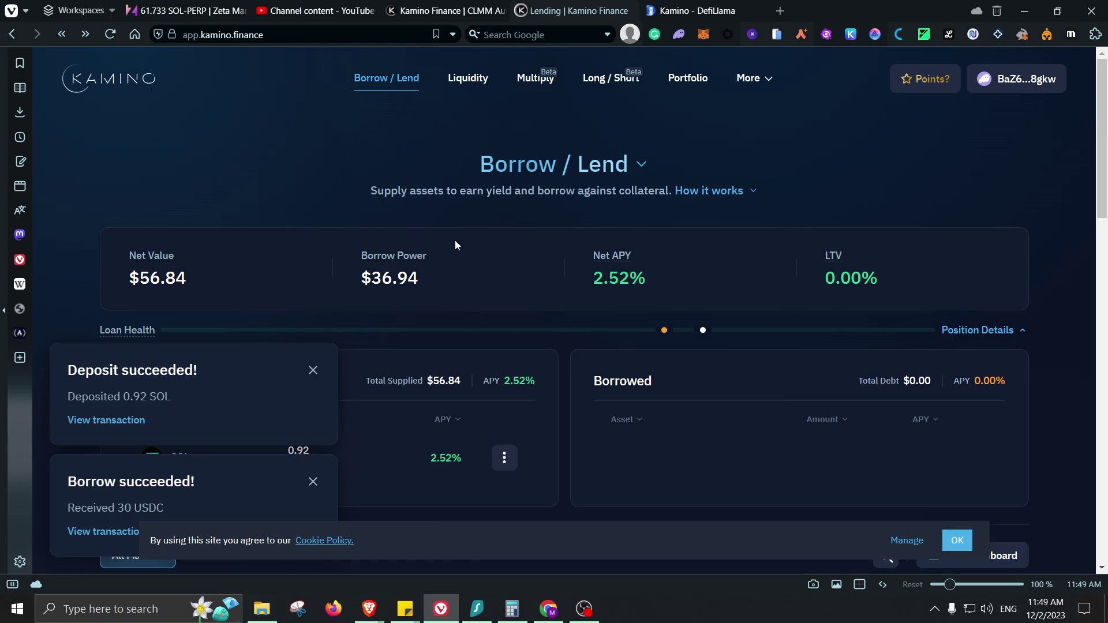
- Review the position's $30 USDC debt and 52.81% LTV, then go to the Long / Short page
{"action": "scroll", "coordinate": [833, 251], "scroll_direction": "down", "scroll_amount": 1}
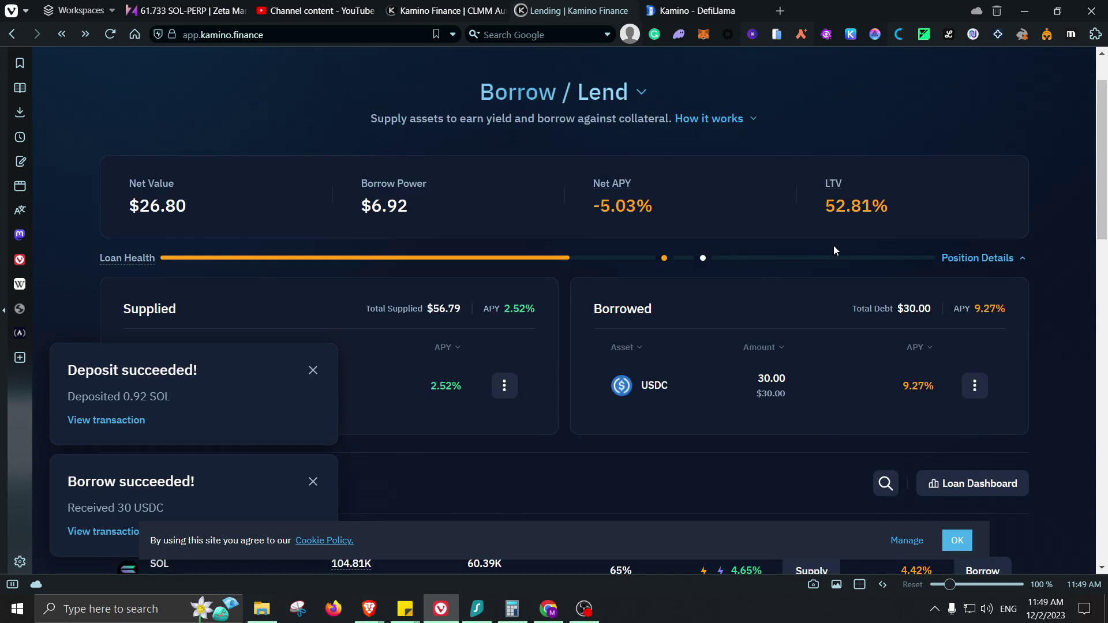
{"action": "scroll", "coordinate": [834, 247], "scroll_direction": "up", "scroll_amount": 1}
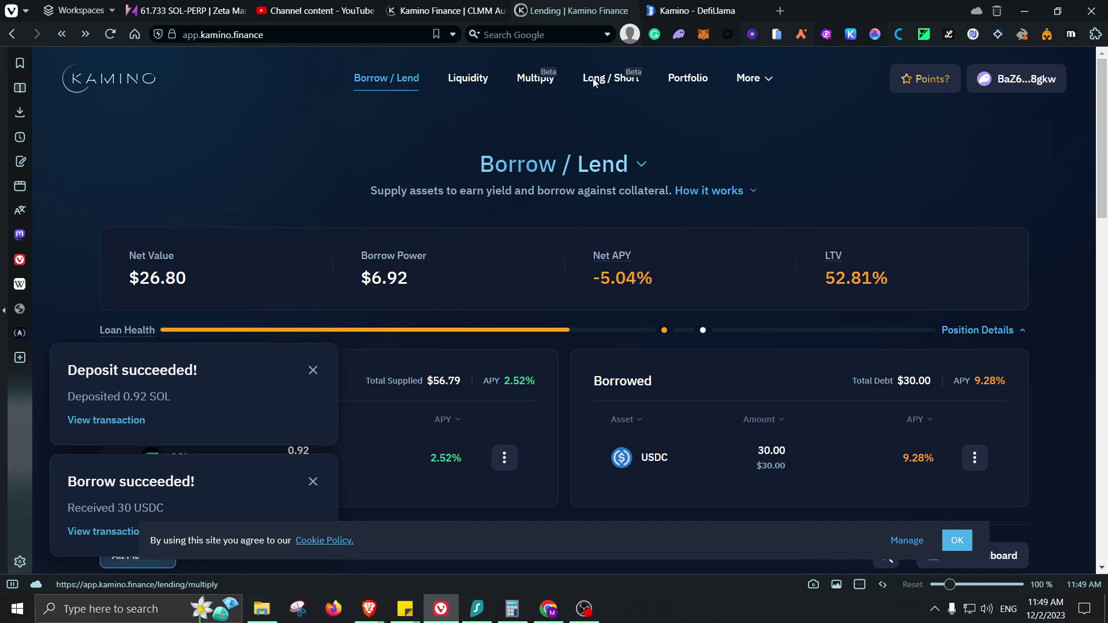
{"action": "left_click", "coordinate": [594, 81]}
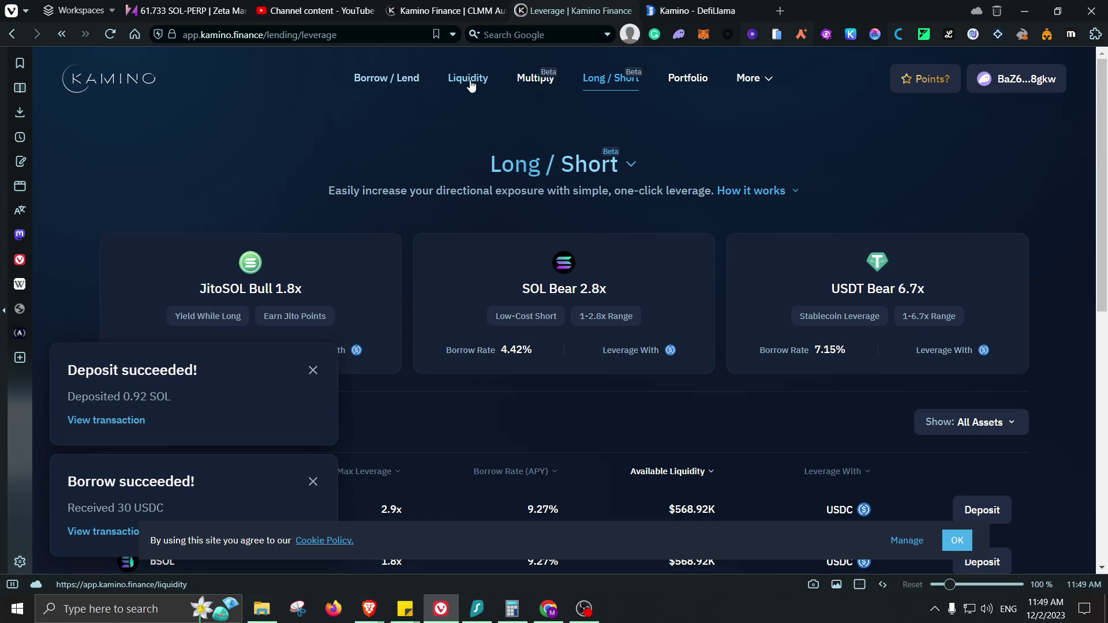
- View the bSOL Multiply vault's Info & Risk tab, showing 65.00% max LTV and 4.42% SOL borrow rate
{"action": "left_click", "coordinate": [531, 92]}
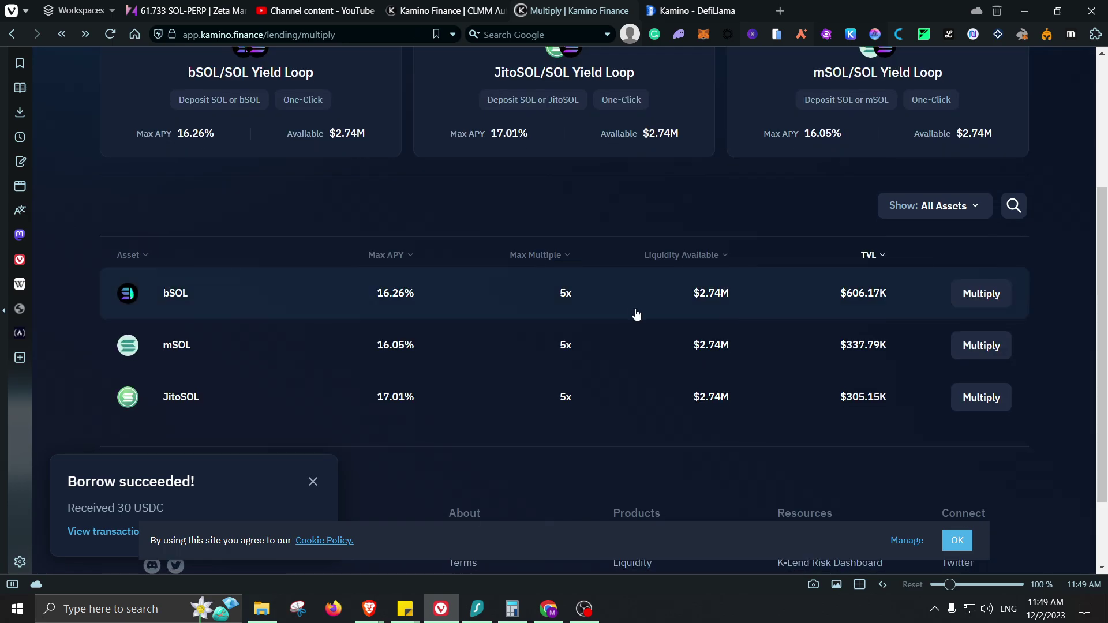
{"action": "left_click", "coordinate": [718, 311]}
{"action": "left_click", "coordinate": [302, 145]}
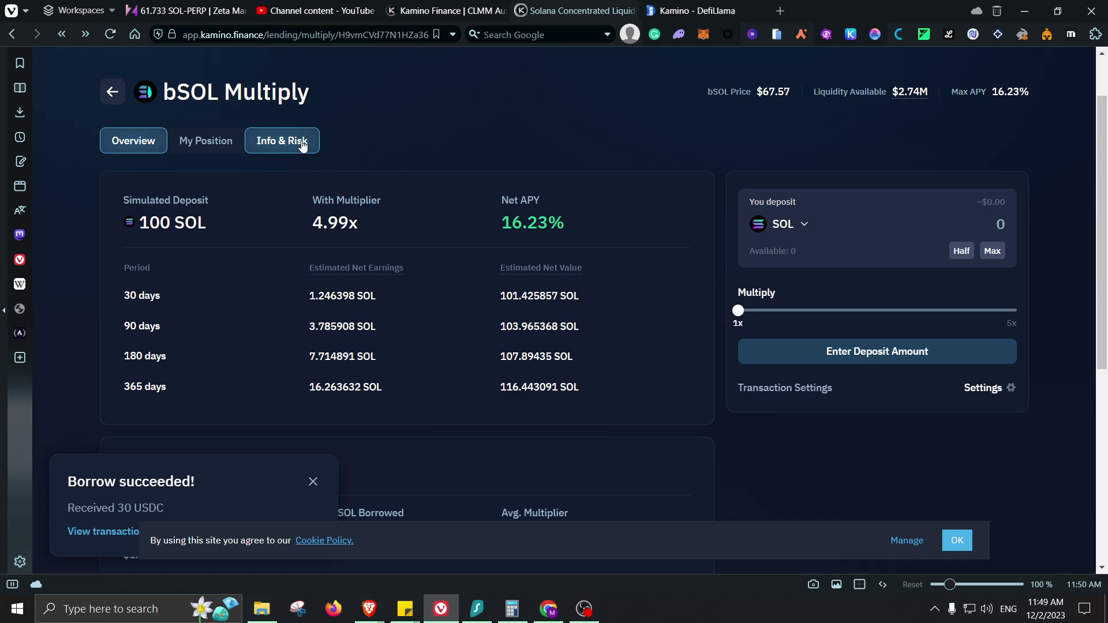
{"action": "scroll", "coordinate": [223, 165], "scroll_direction": "down", "scroll_amount": 10}
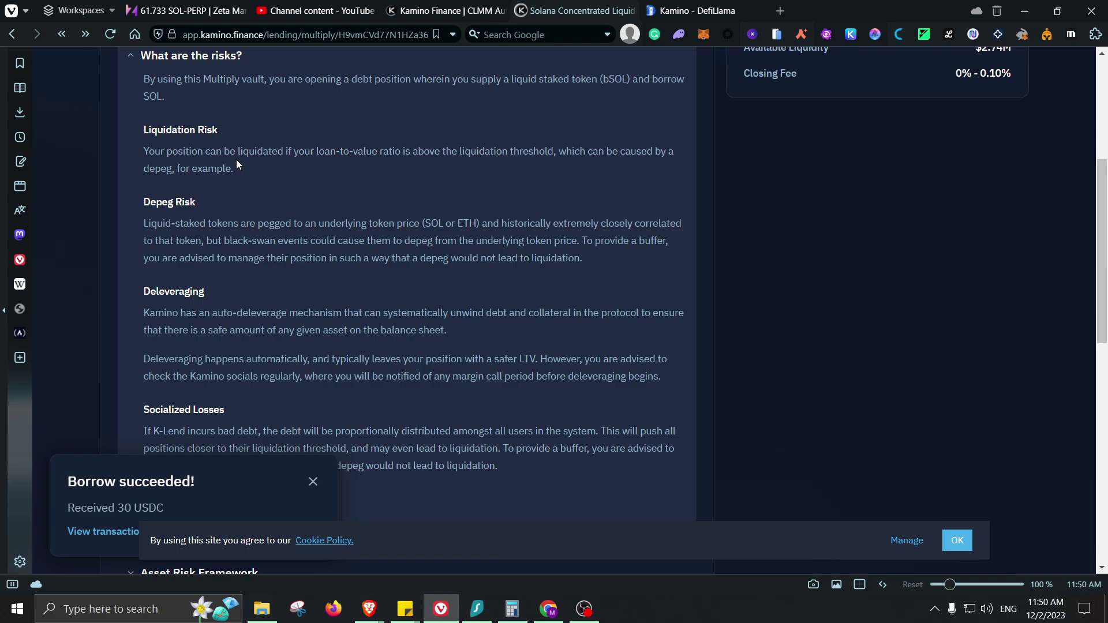
{"action": "scroll", "coordinate": [163, 352], "scroll_direction": "up", "scroll_amount": 5}
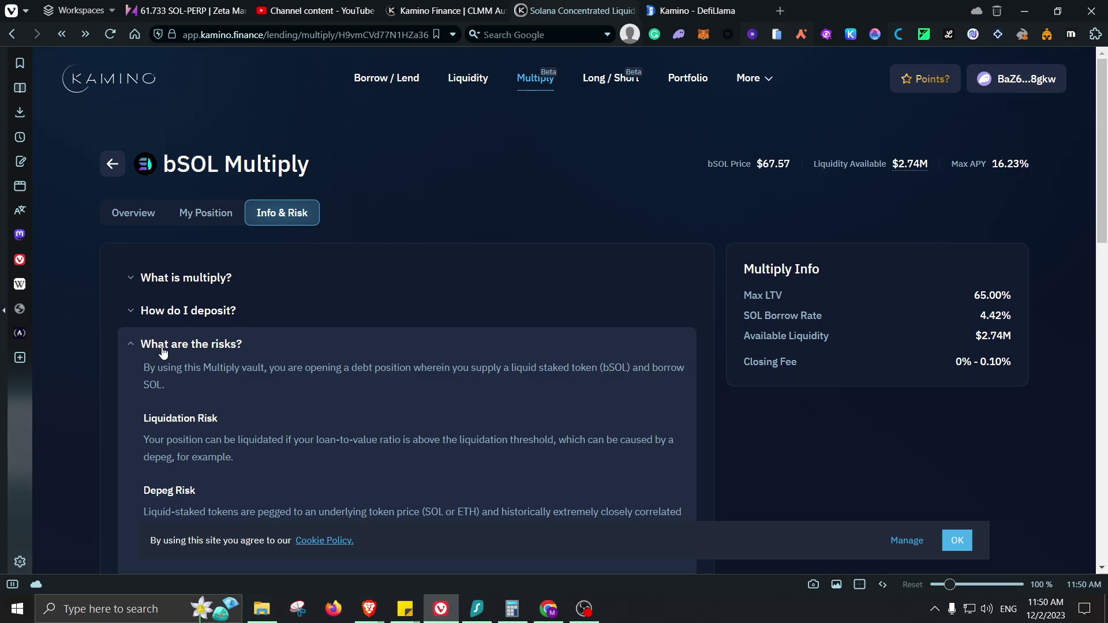
- Collapse the risks section, return to Long / Short, and open the SOL Short position form from the short list
{"action": "left_click", "coordinate": [163, 346]}
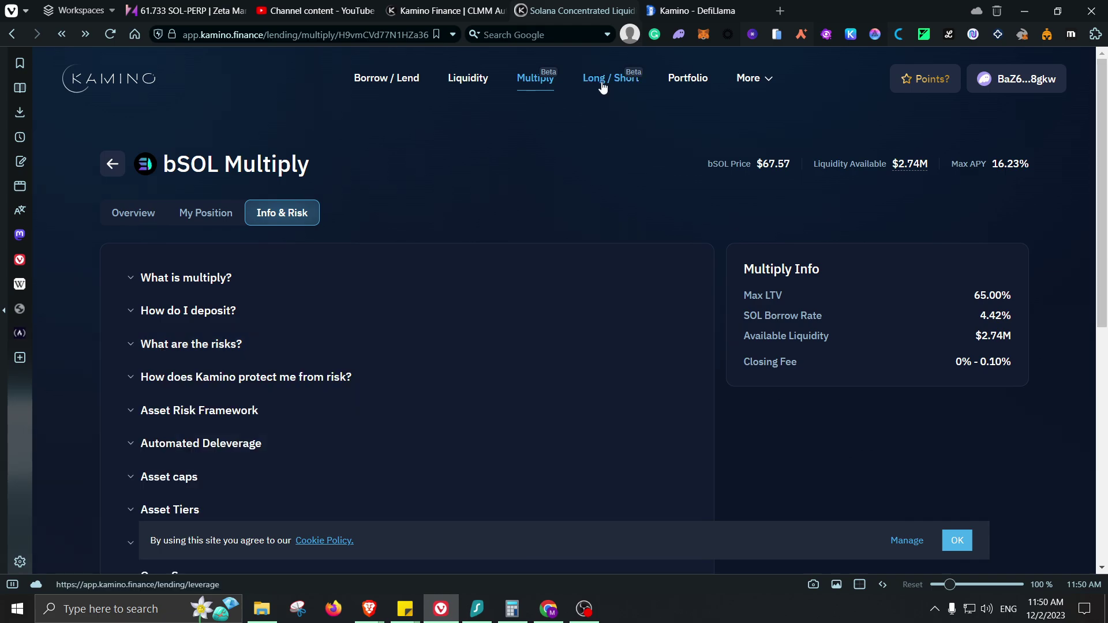
{"action": "left_click", "coordinate": [608, 135]}
{"action": "scroll", "coordinate": [188, 210], "scroll_direction": "down", "scroll_amount": 5}
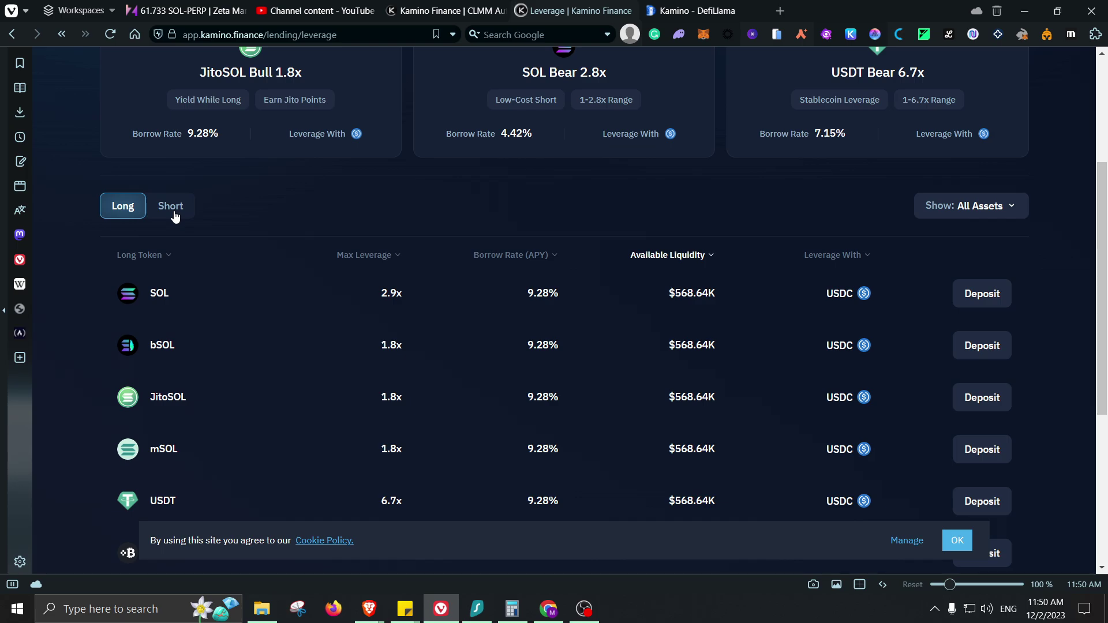
{"action": "left_click", "coordinate": [172, 207]}
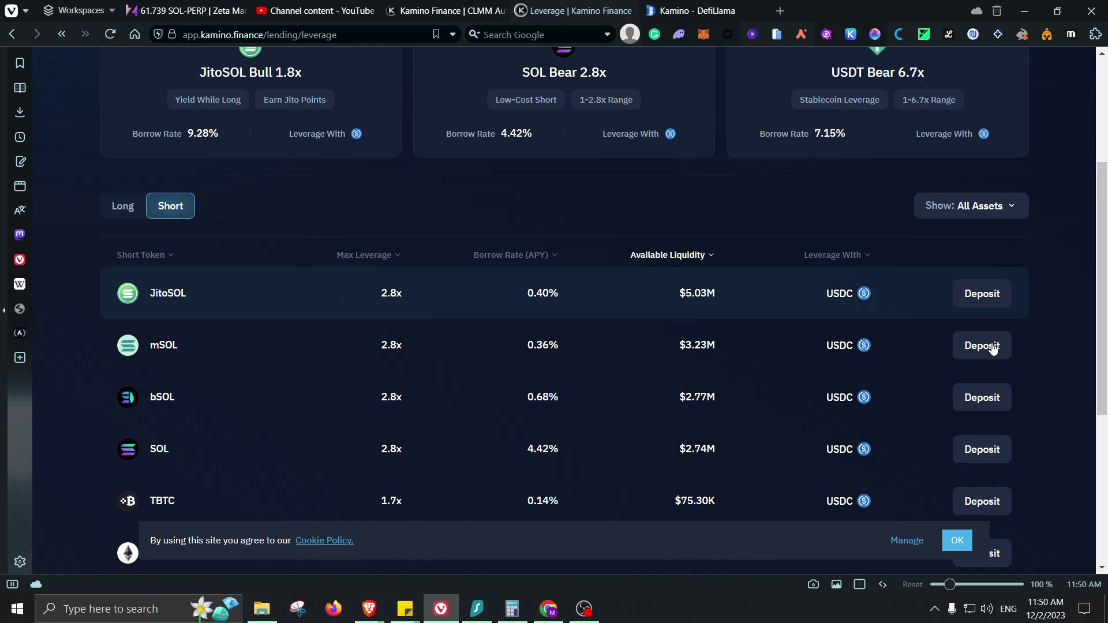
{"action": "scroll", "coordinate": [992, 348], "scroll_direction": "down", "scroll_amount": 1}
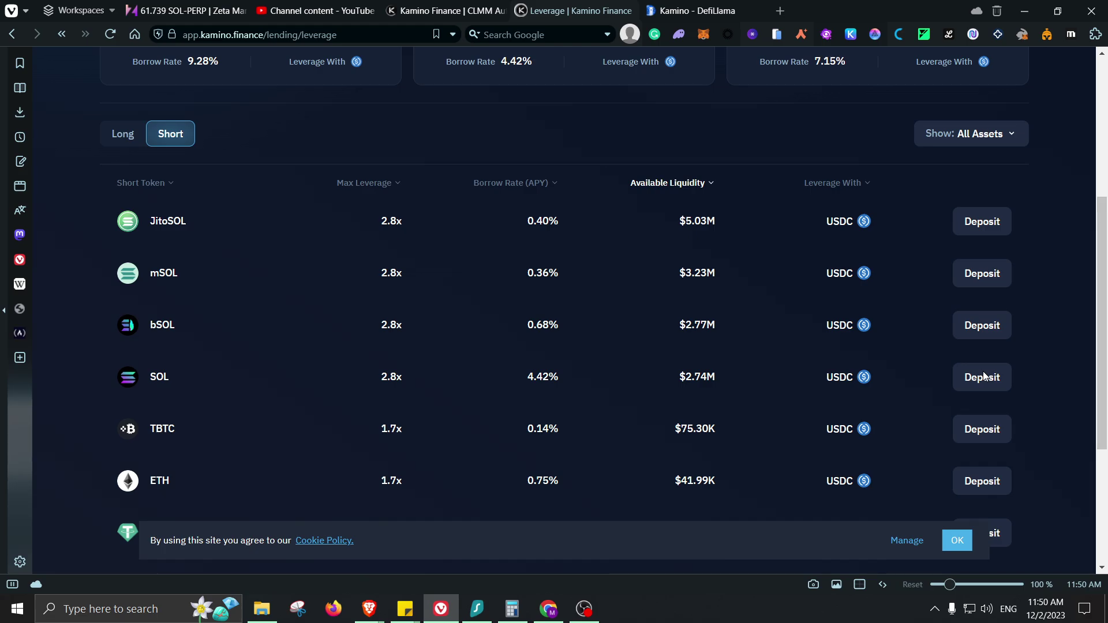
{"action": "left_click", "coordinate": [985, 376]}
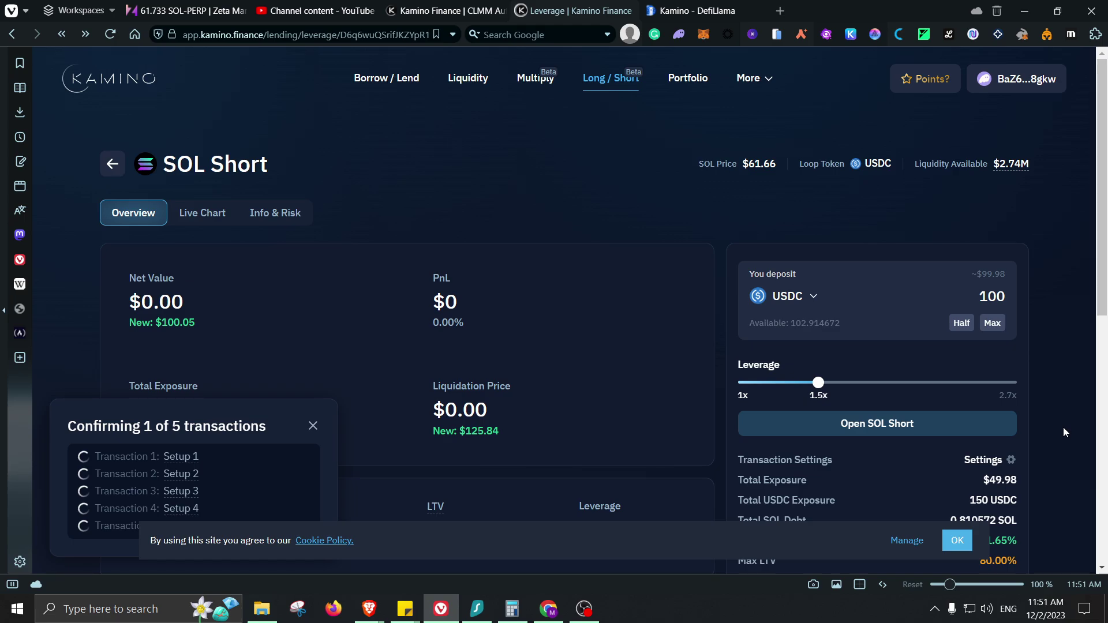
- Scroll down the SOL Short page to review the position form
{"action": "scroll", "coordinate": [1064, 428], "scroll_direction": "down", "scroll_amount": 3}
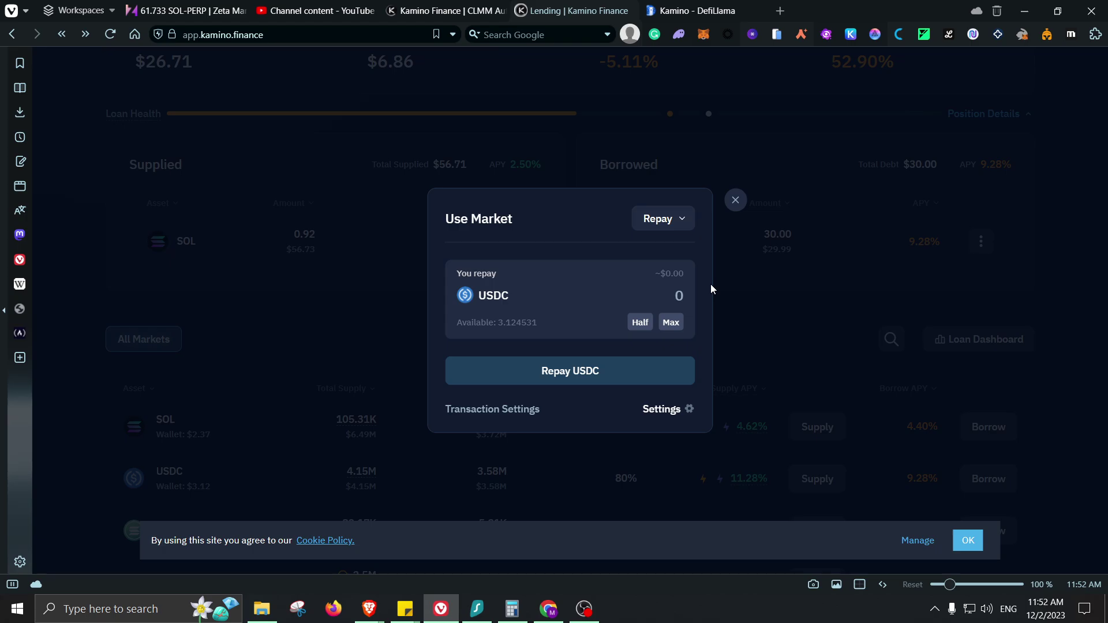
- Close the USDC repay form without repaying and scroll down to the lending markets table
{"action": "left_click", "coordinate": [711, 284]}
{"action": "scroll", "coordinate": [681, 351], "scroll_direction": "down", "scroll_amount": 3}
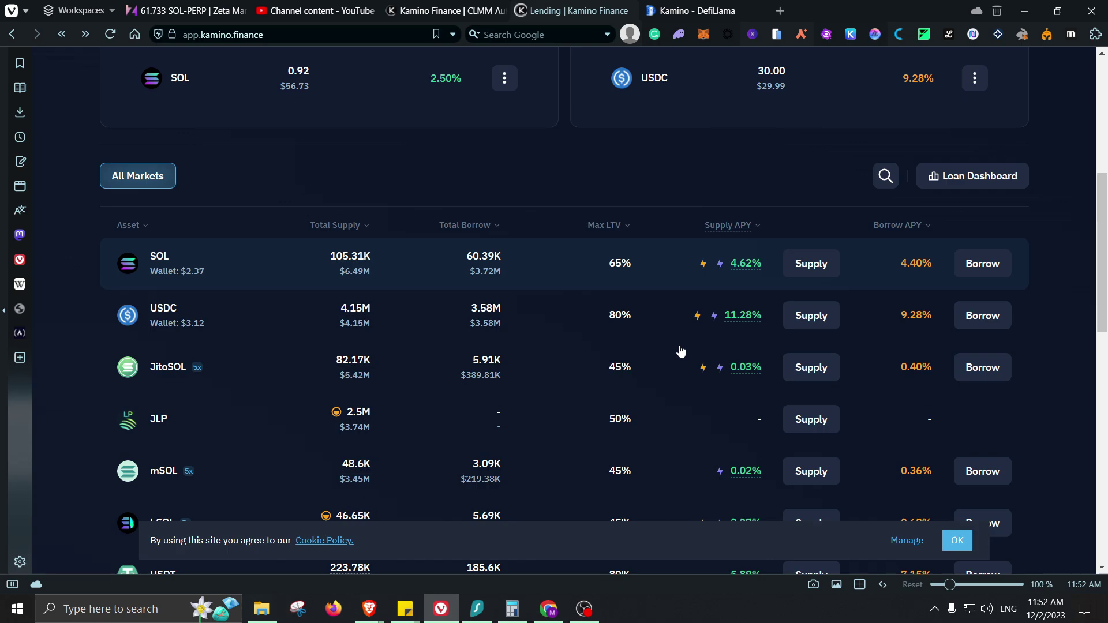
{"action": "scroll", "coordinate": [681, 351], "scroll_direction": "down", "scroll_amount": 1}
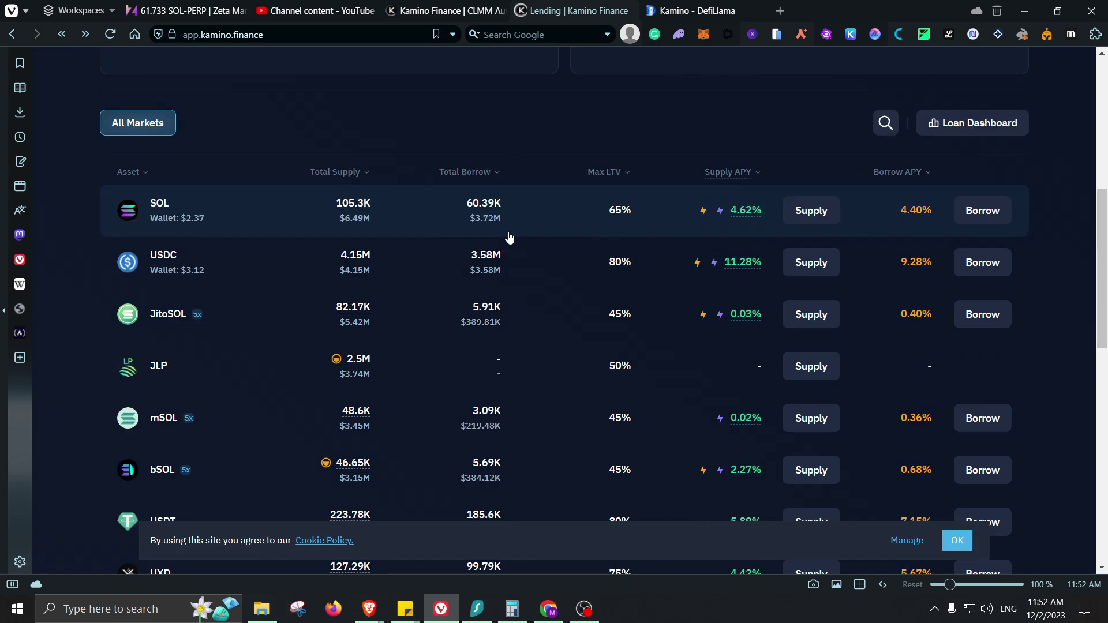